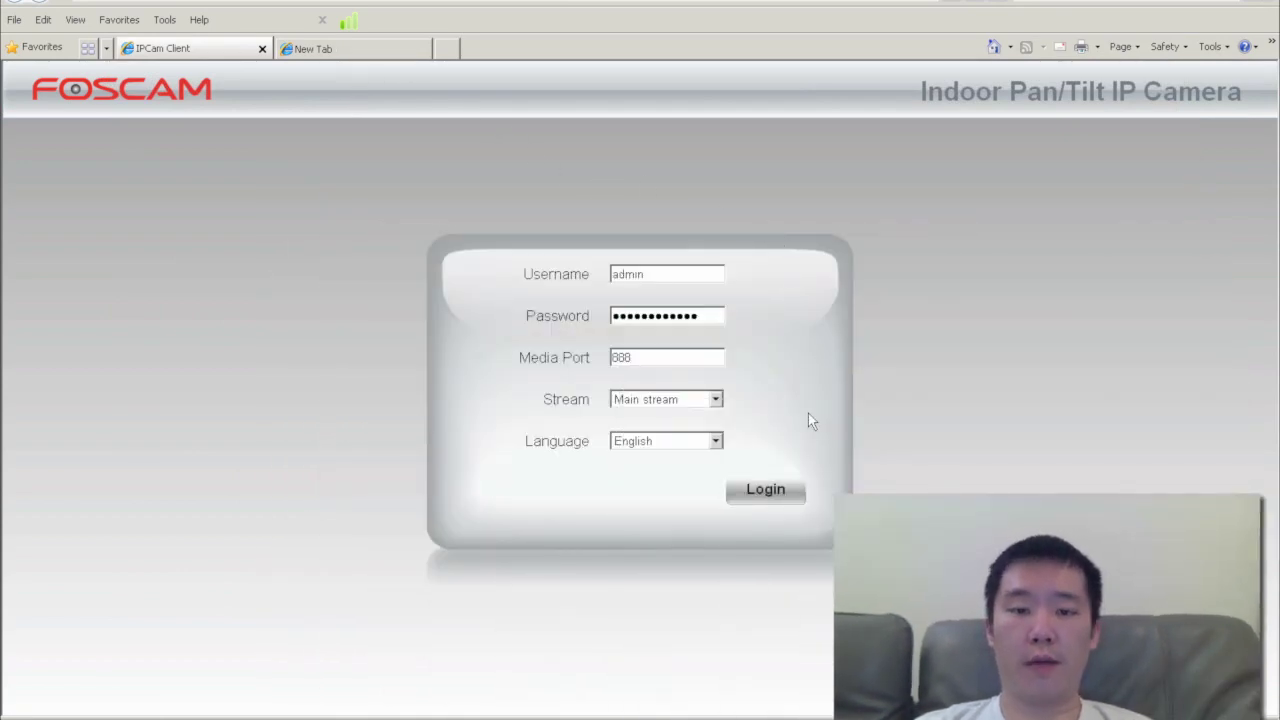
Log into the camera and view Device Information showing App Firmware Version 1.1.1.10.
left_click(777, 488)
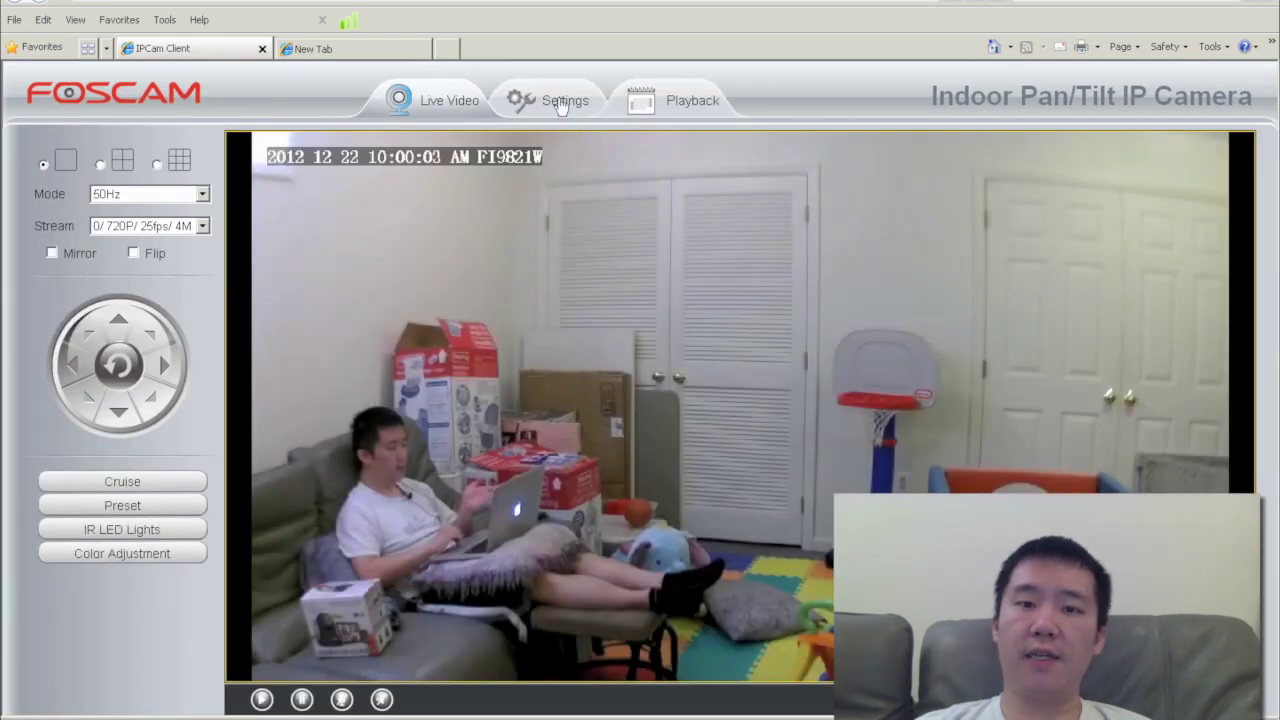
left_click(562, 104)
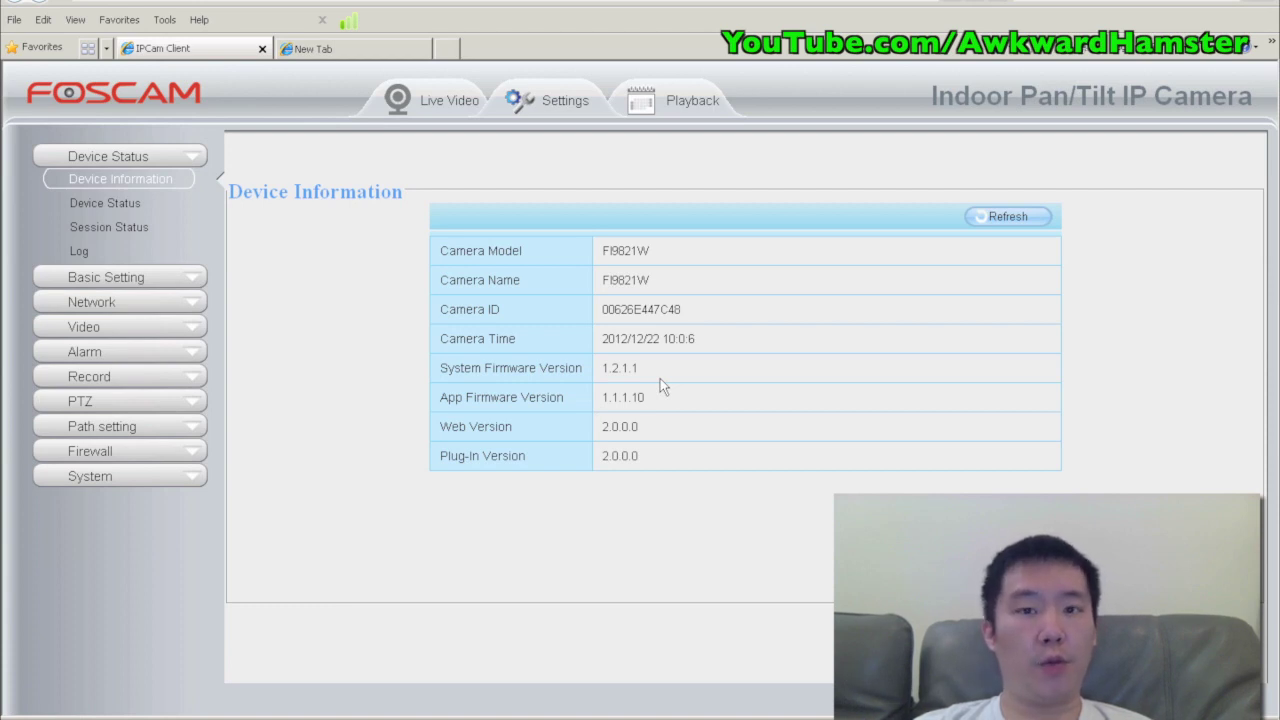
Load foscam.us/firmware in the empty second browser tab.
left_click(388, 52)
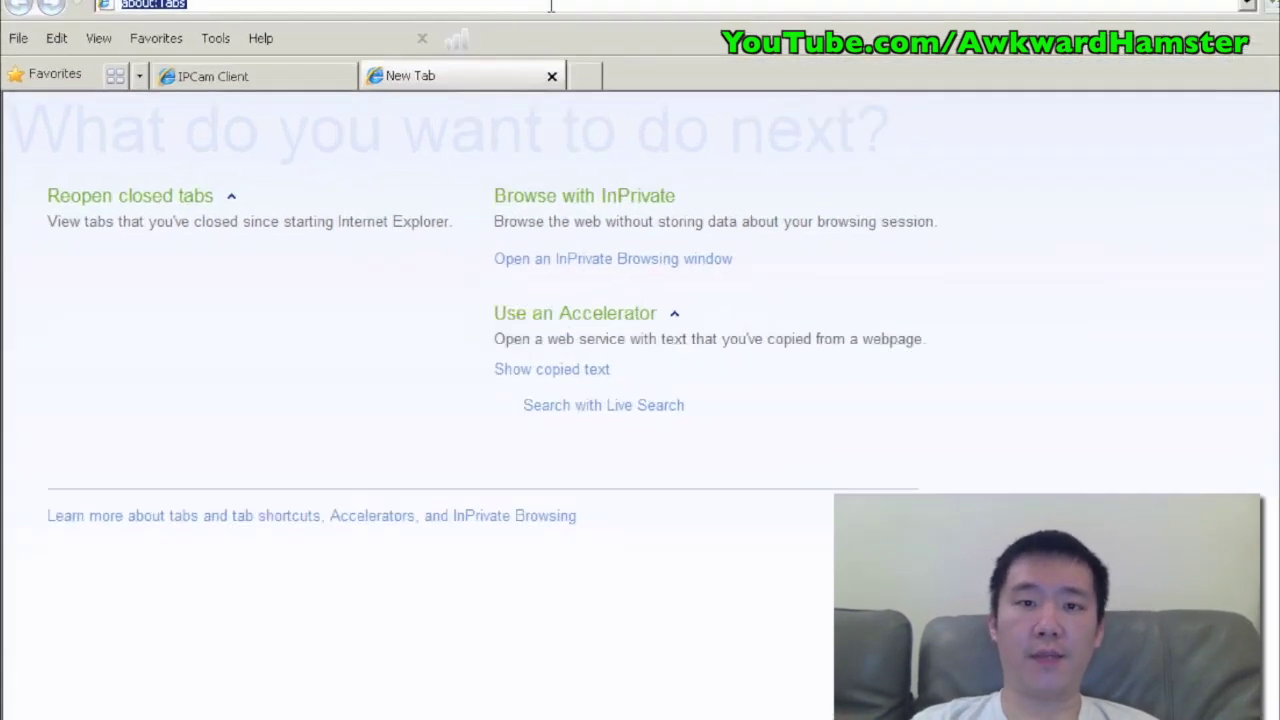
type("f")
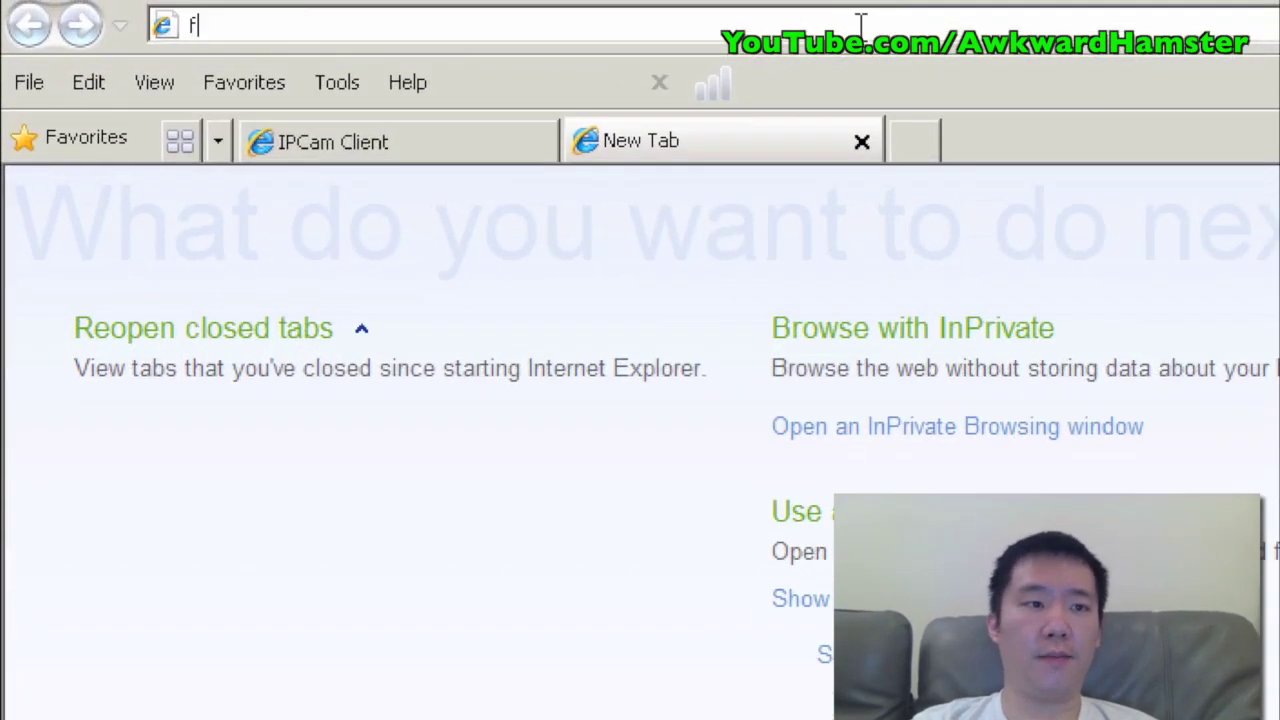
type("oscam.us/")
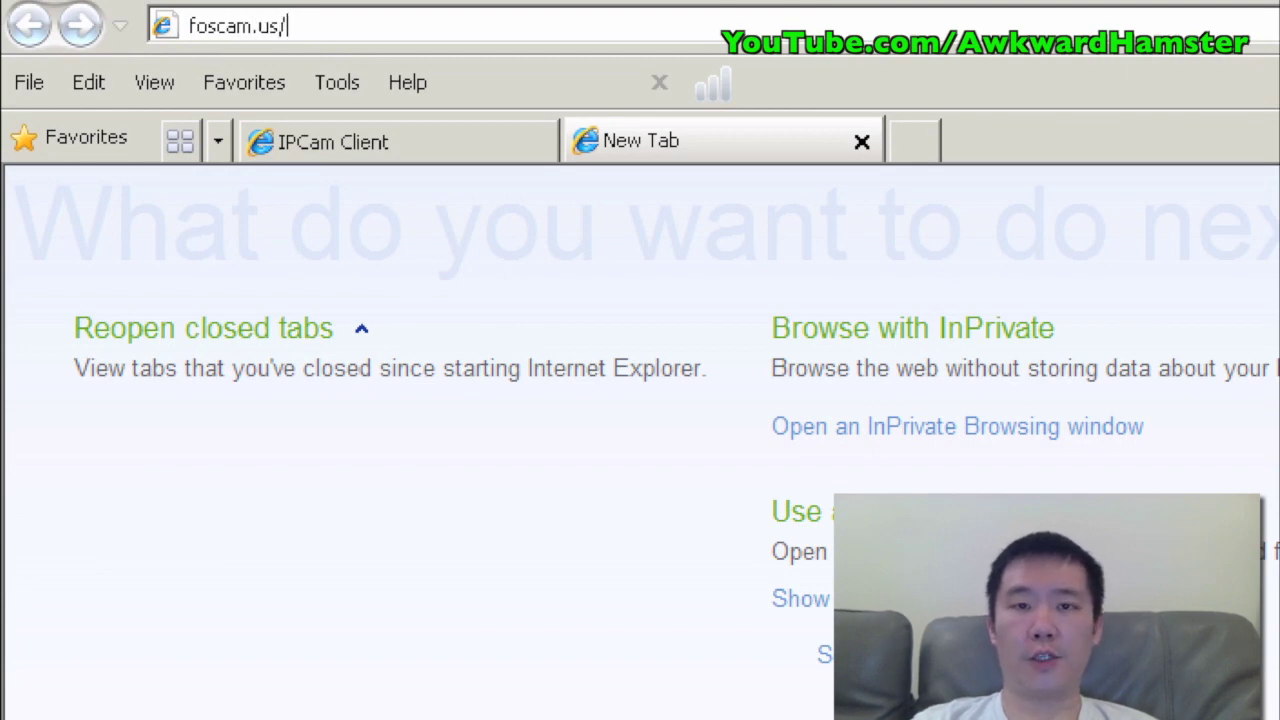
type("firmware")
key("Return")
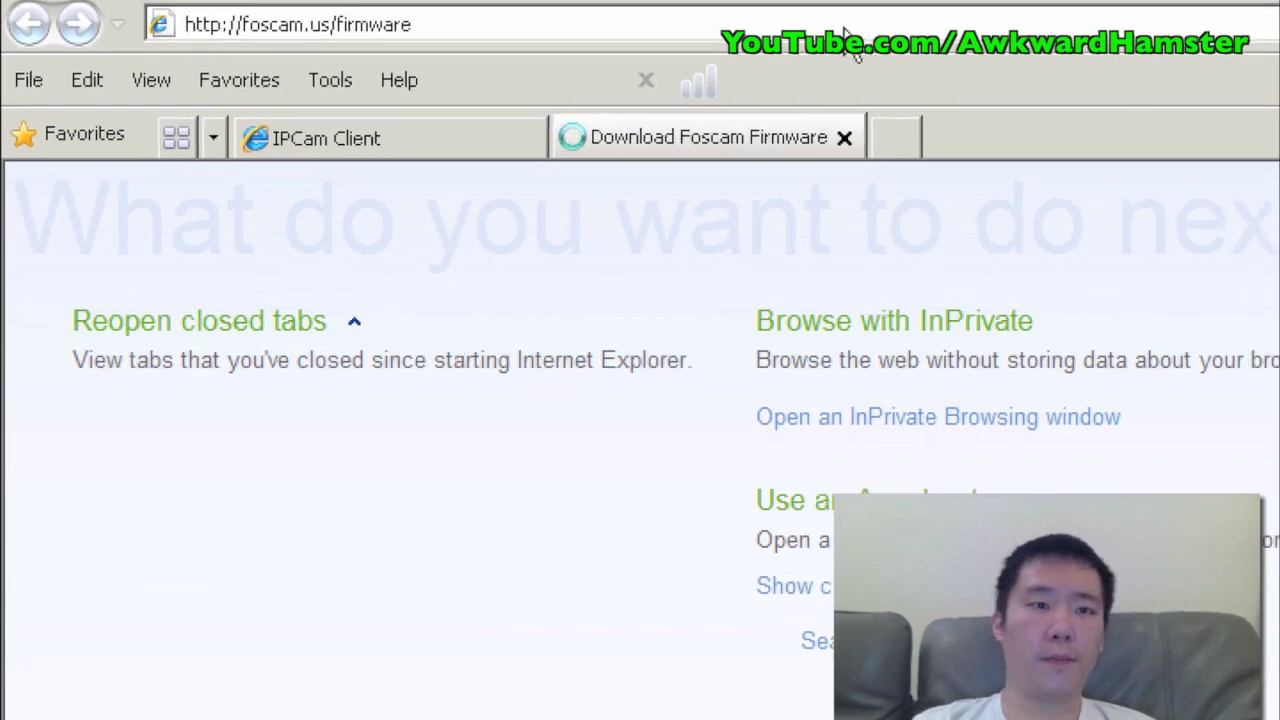
Find the FI9821W 1.1.1.11 entry in the H.264 table and open the FI9821W folder's Readme.txt.
scroll(787, 536, "down", 2)
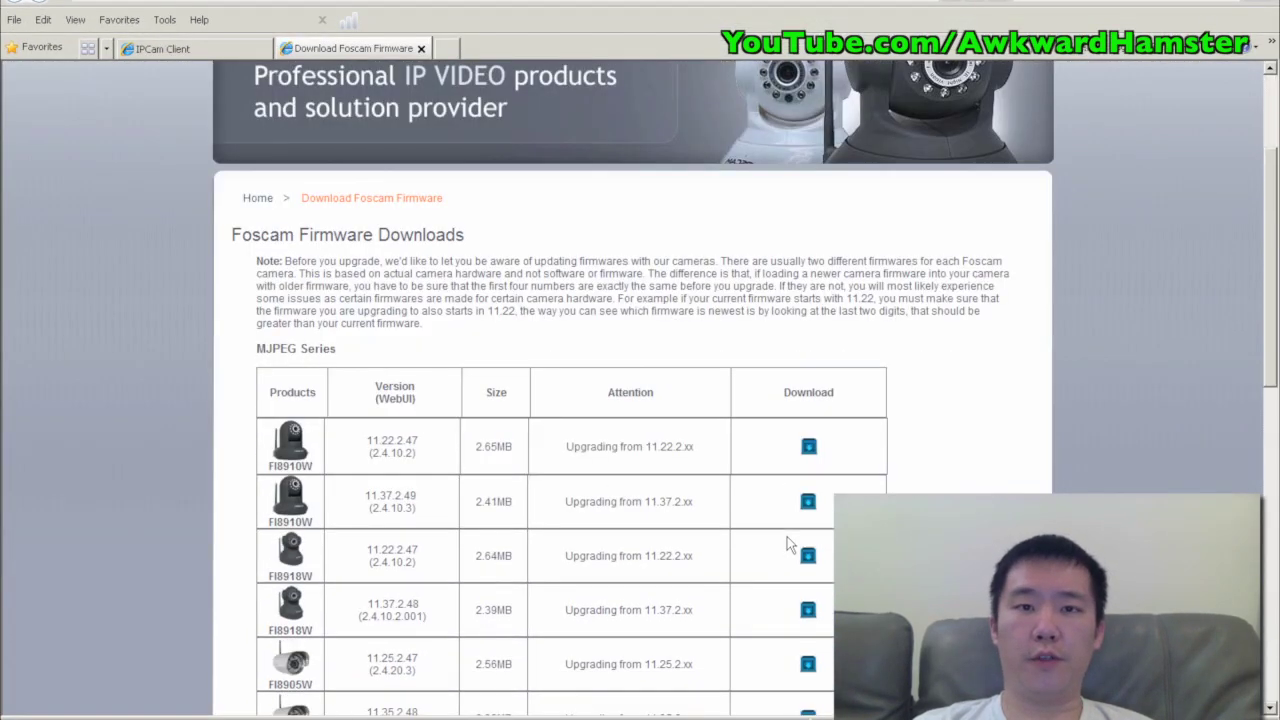
scroll(787, 541, "down", 10)
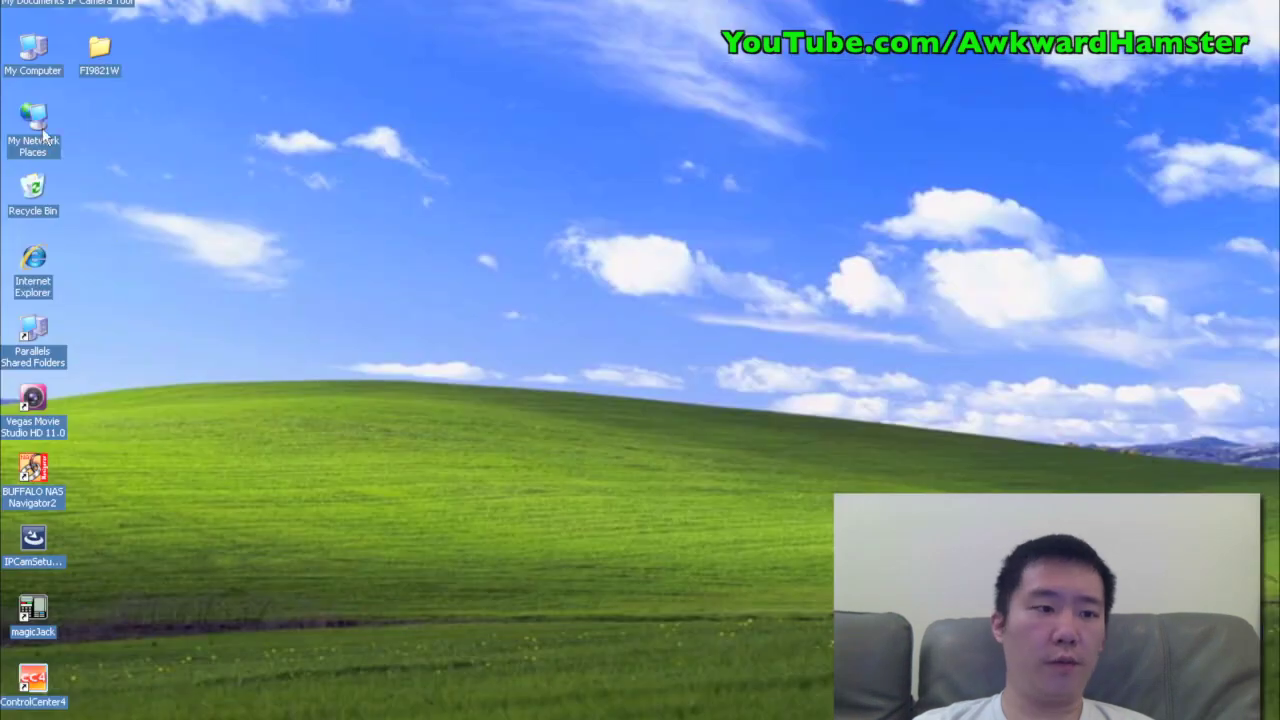
double_click(101, 52)
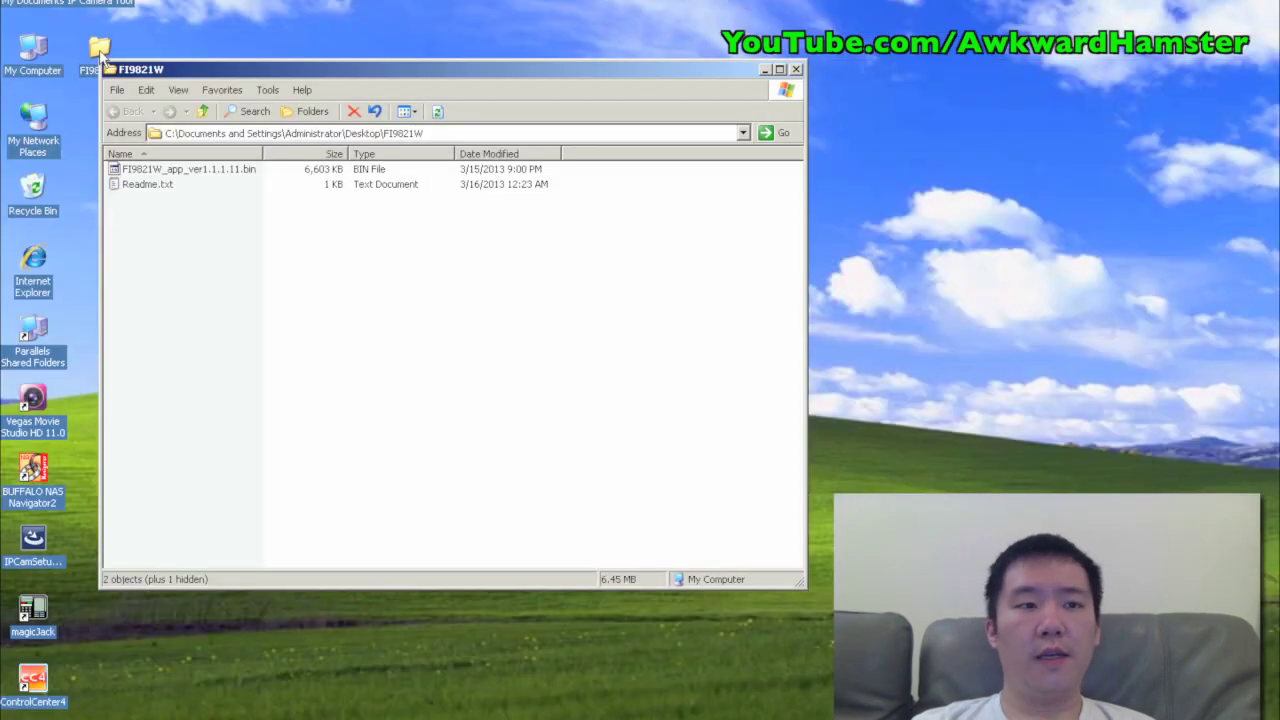
double_click(155, 186)
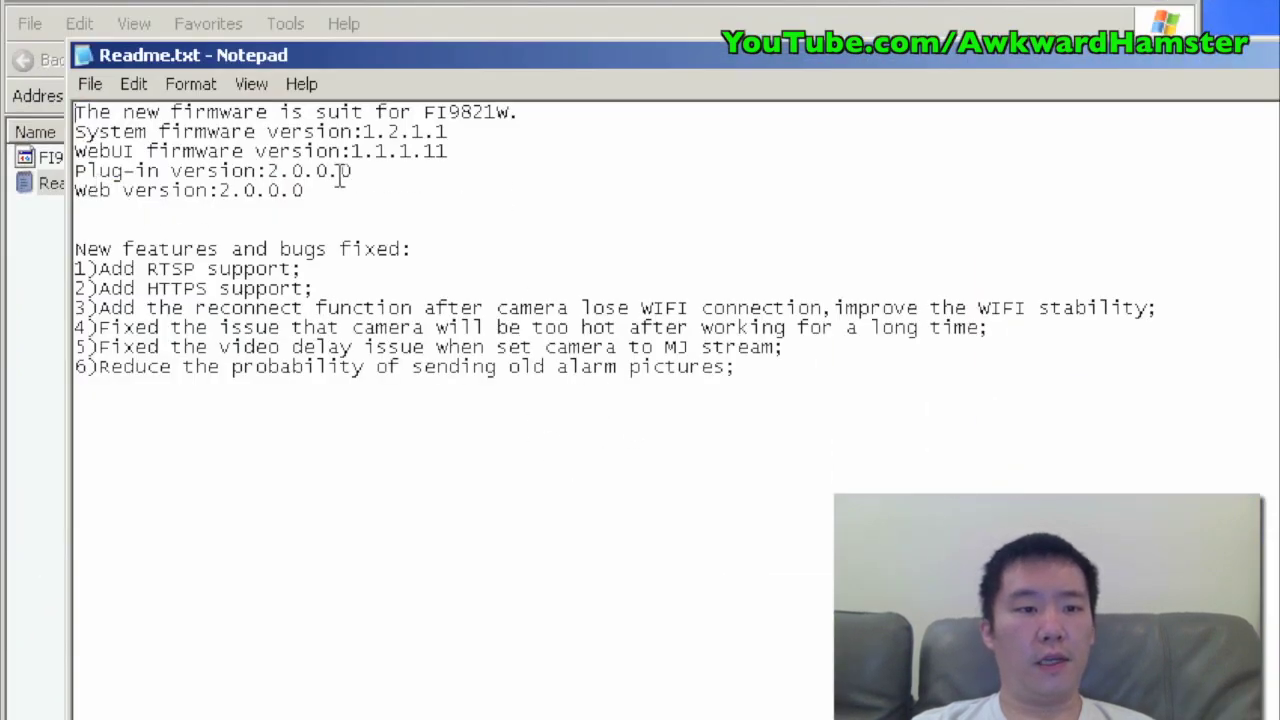
left_click_drag(483, 150, 72, 152)
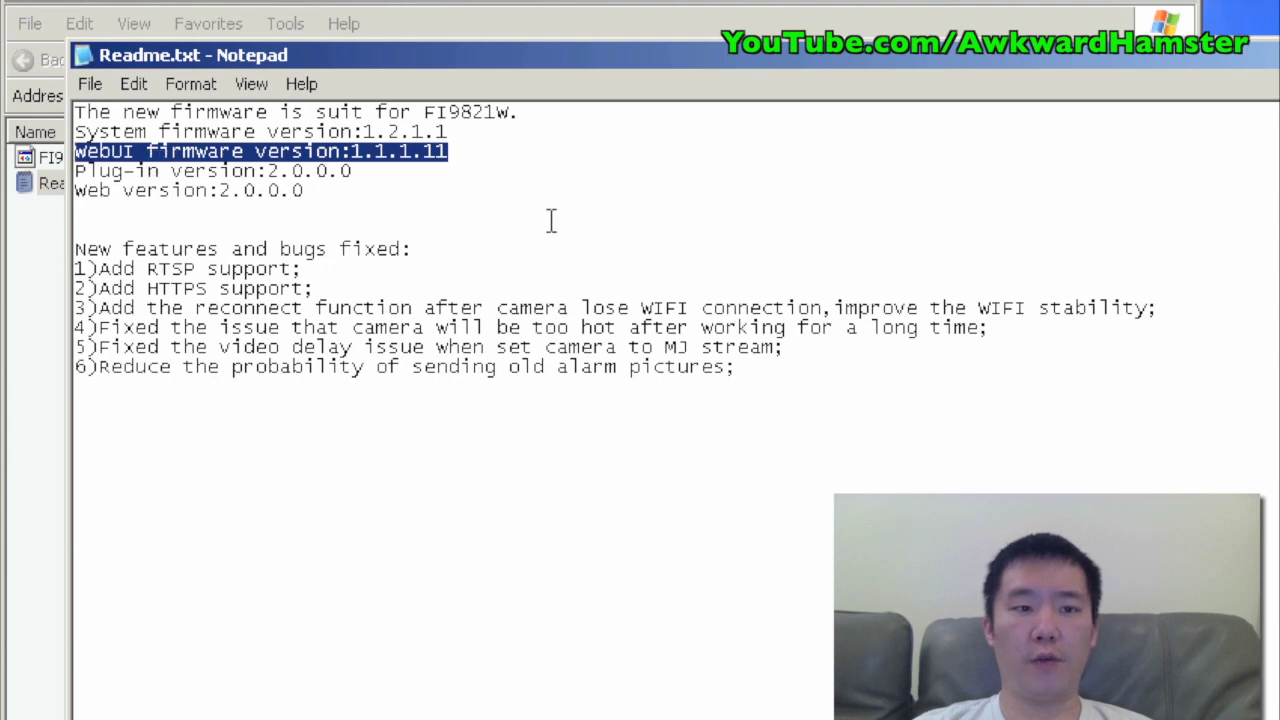
left_click(461, 156)
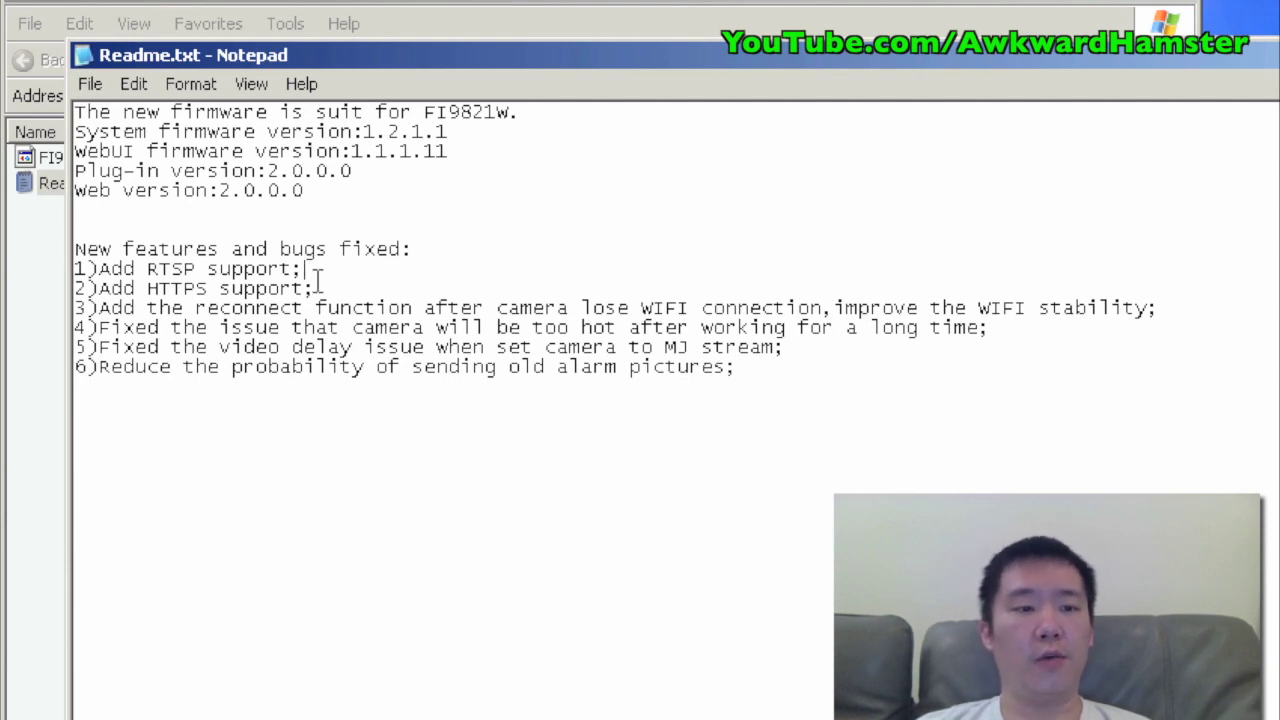
left_click_drag(314, 288, 78, 289)
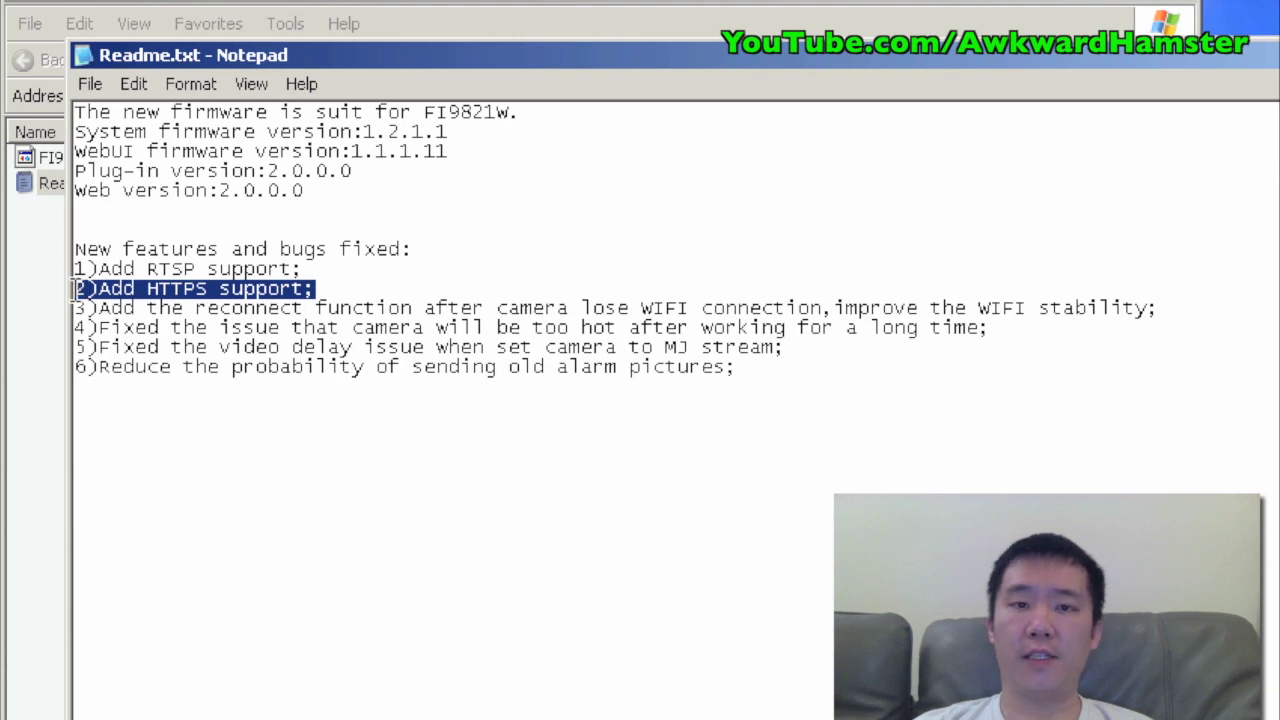
left_click(869, 398)
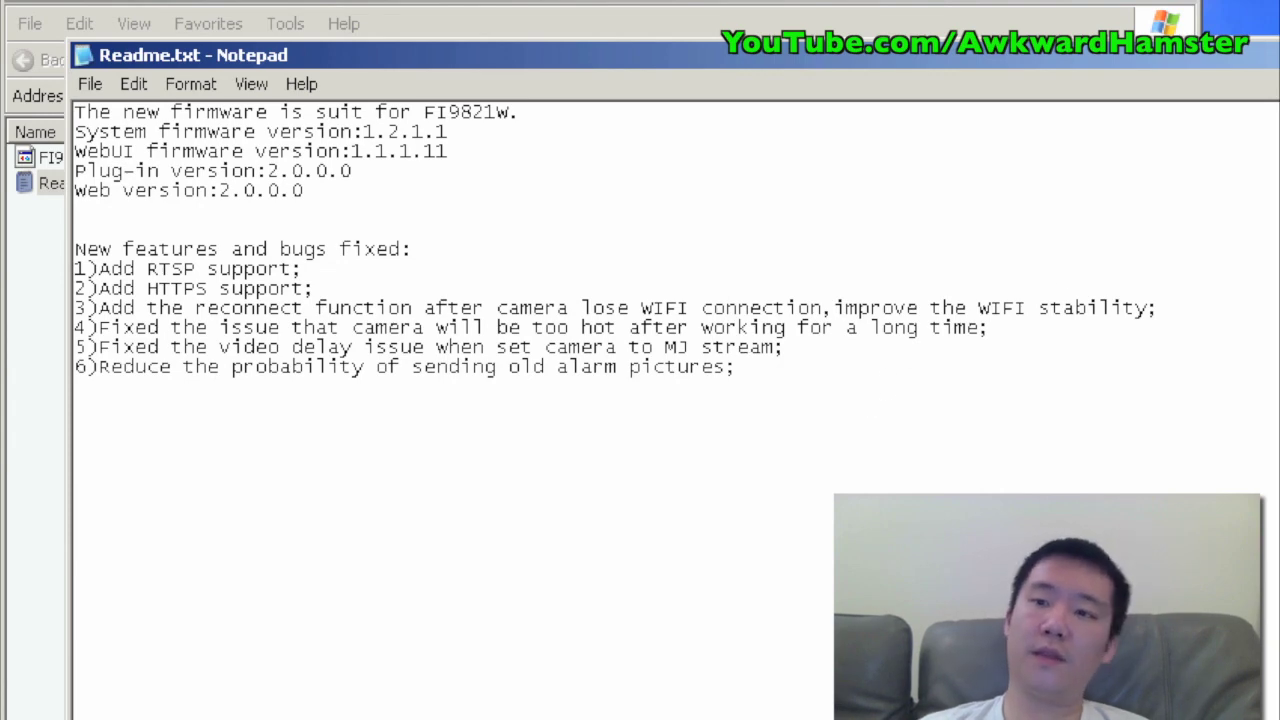
Close the Readme and go back to the IPCam Client tab still showing firmware 1.1.1.10.
key("alt+F4")
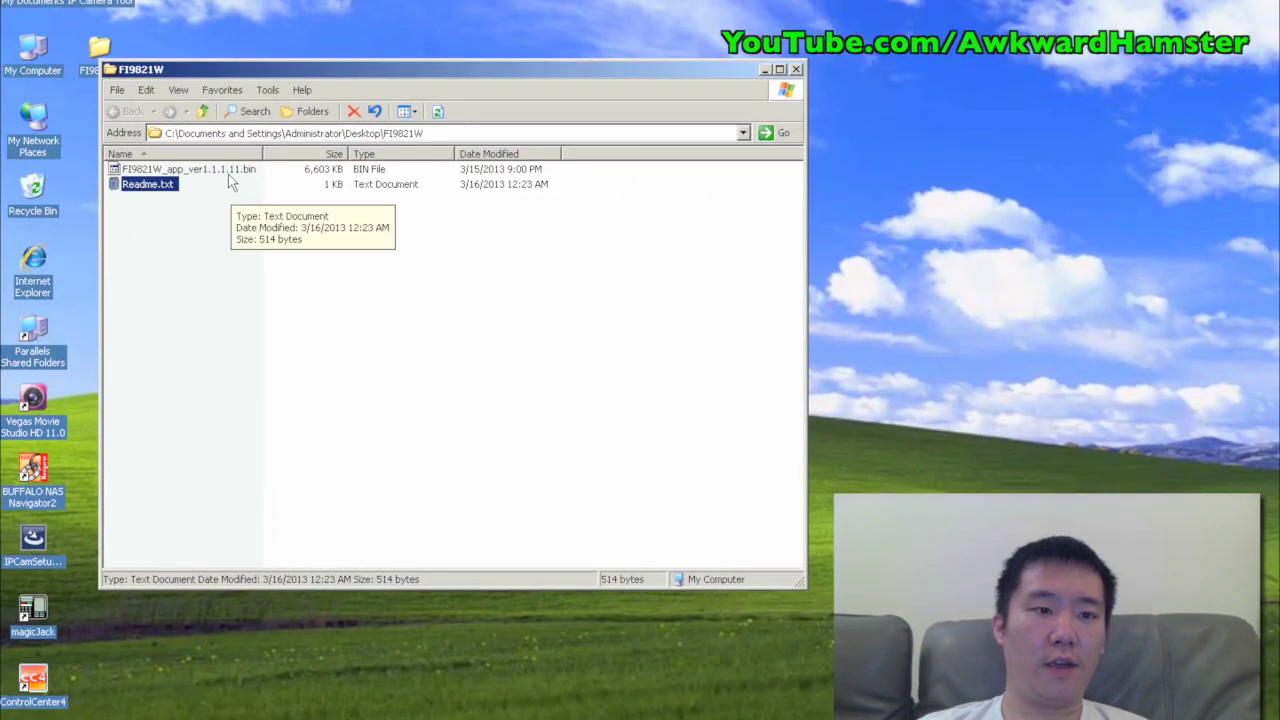
left_click(232, 170)
left_click(290, 287)
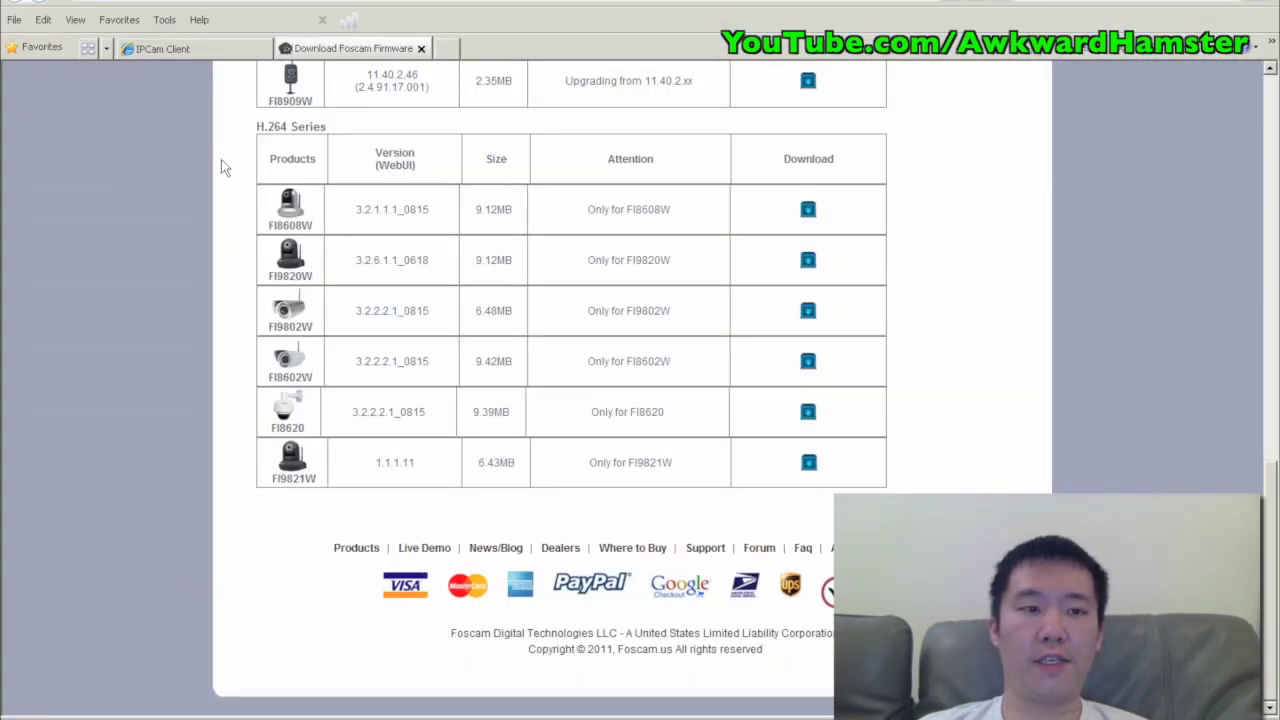
left_click(200, 48)
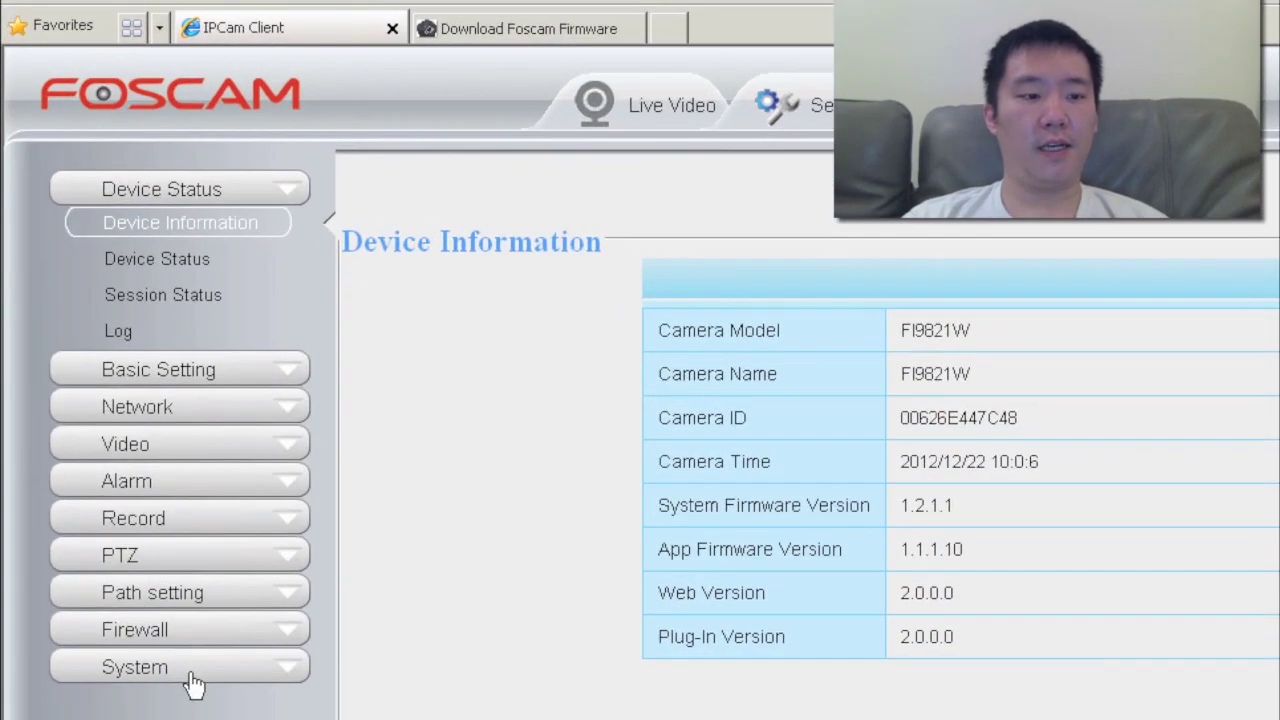
Upload Desktop\FI9821W\FI9821W_app_ver1.1.1.11.bin in System > System Upgrade and run the upgrade.
left_click(124, 479)
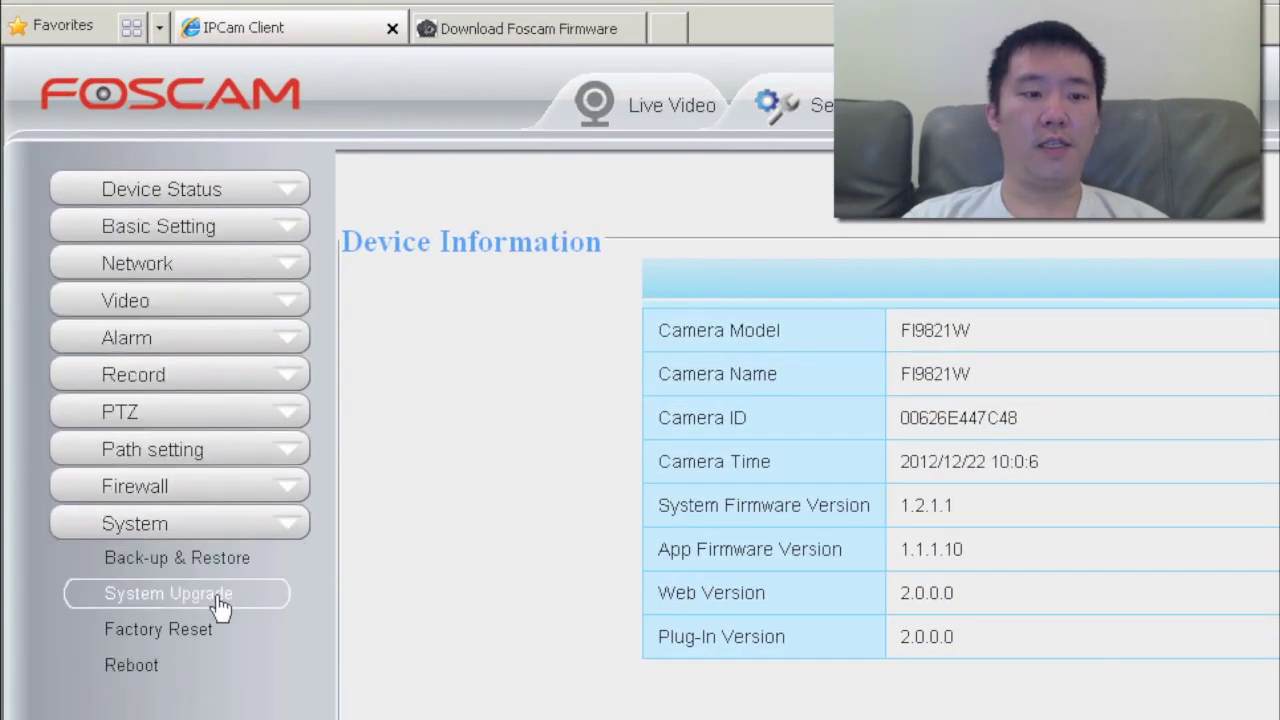
left_click(220, 600)
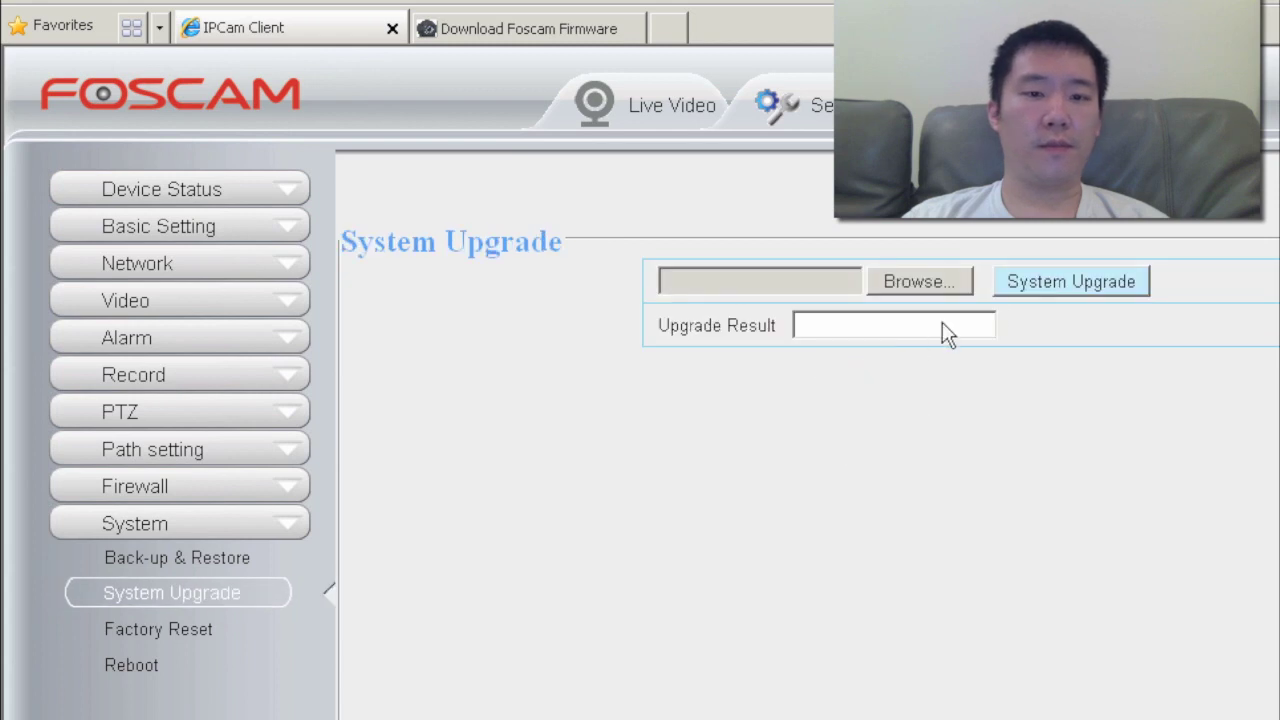
left_click(948, 283)
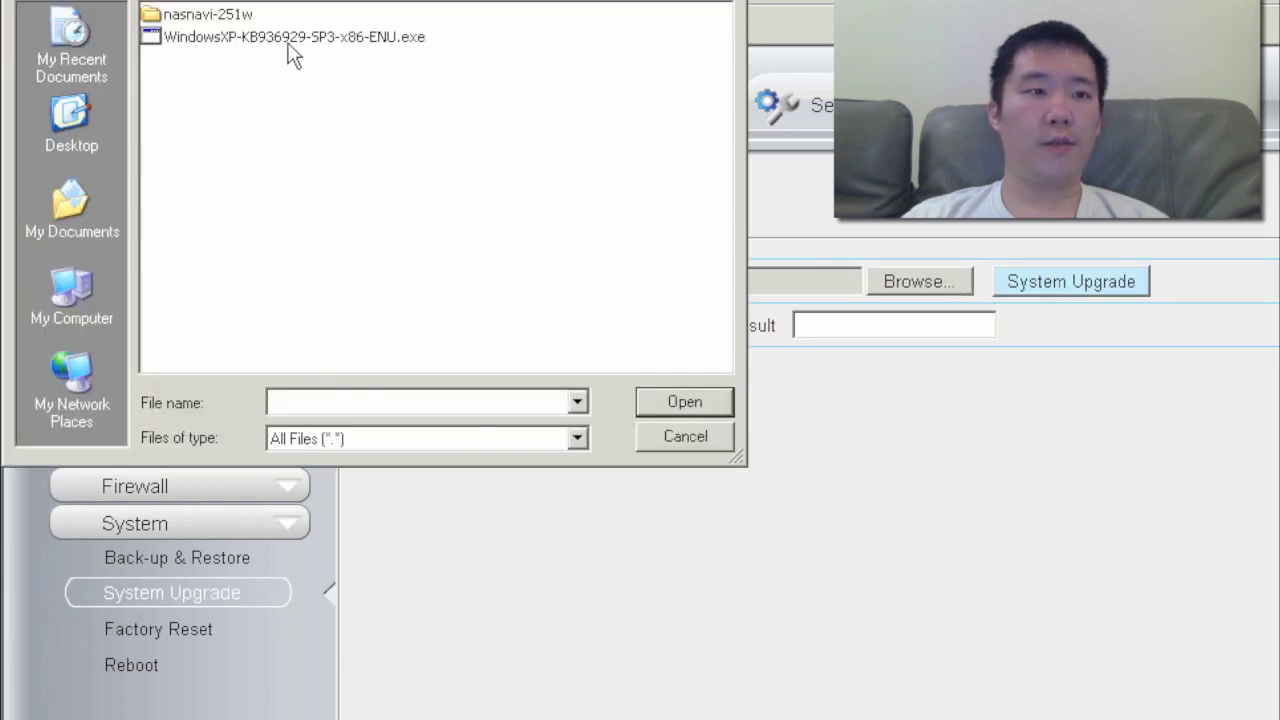
left_click(92, 110)
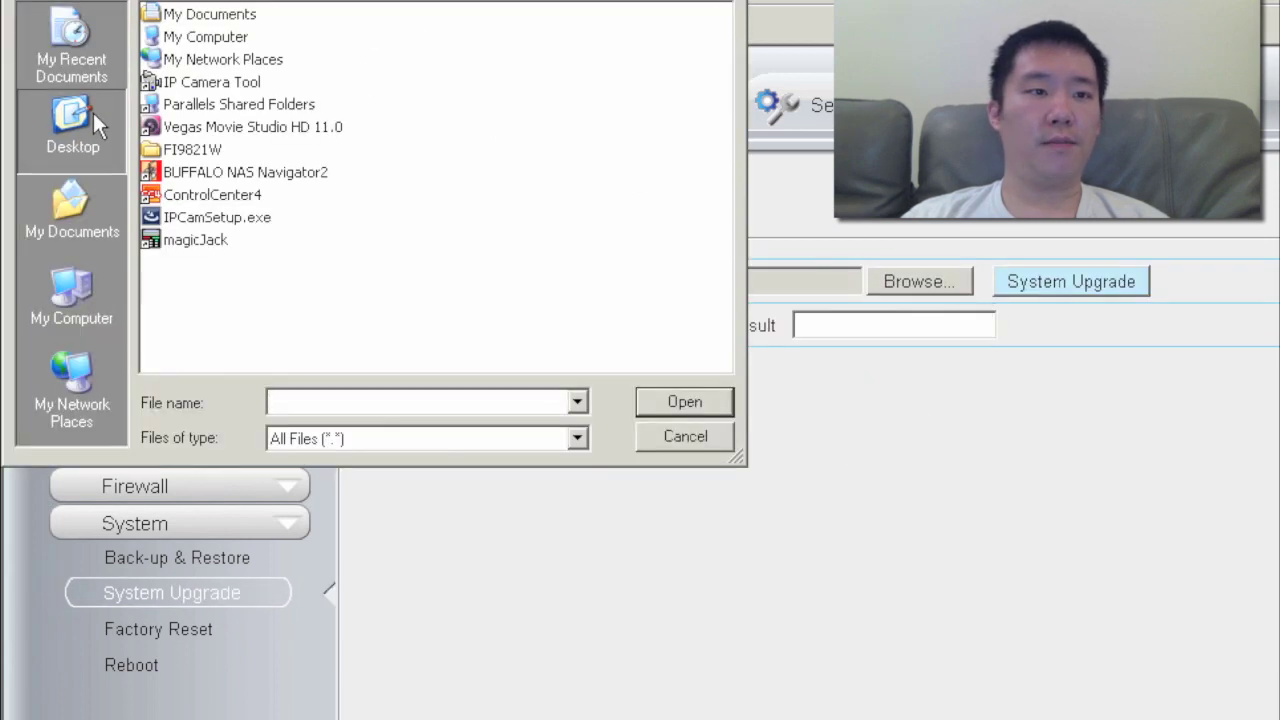
double_click(210, 150)
left_click(288, 15)
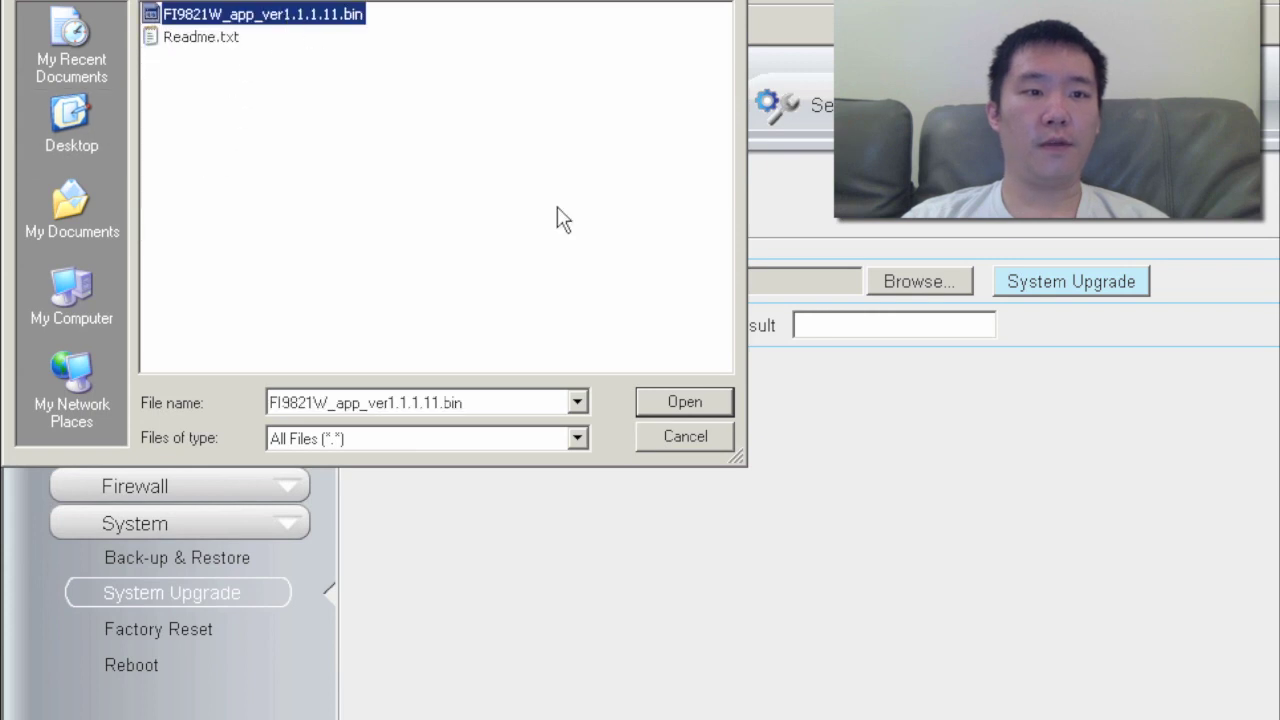
left_click(678, 398)
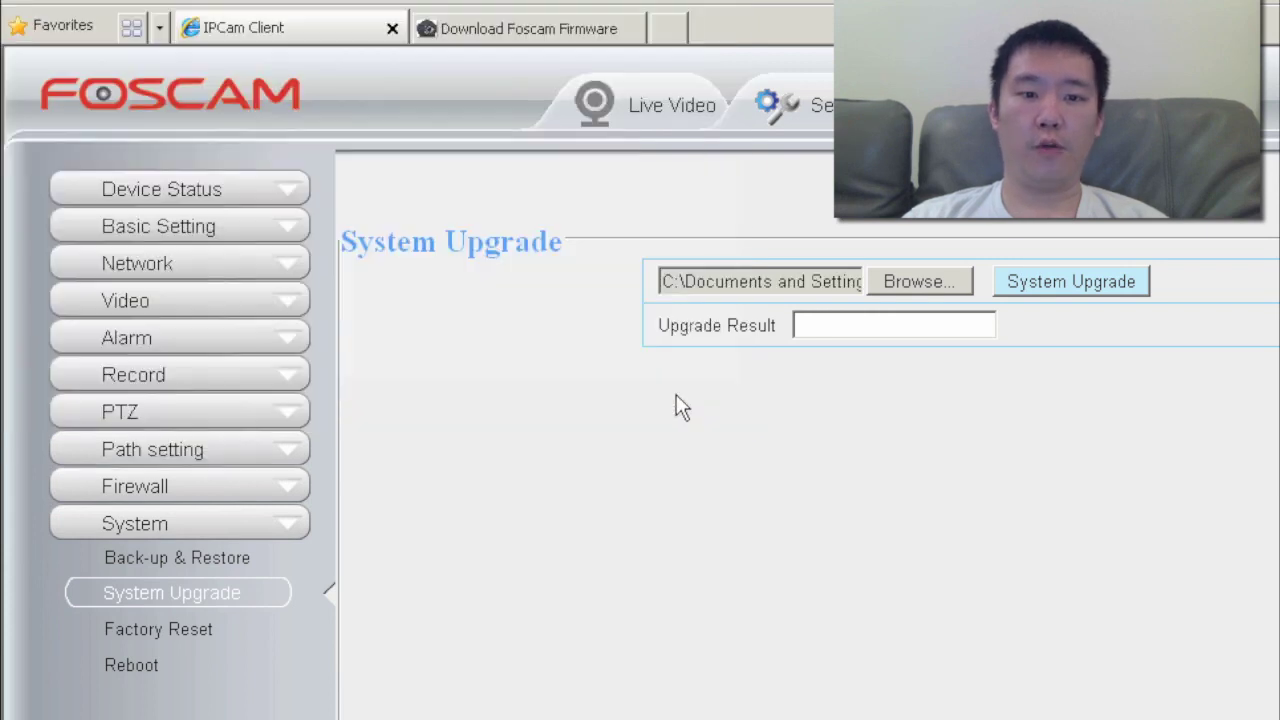
left_click(1135, 290)
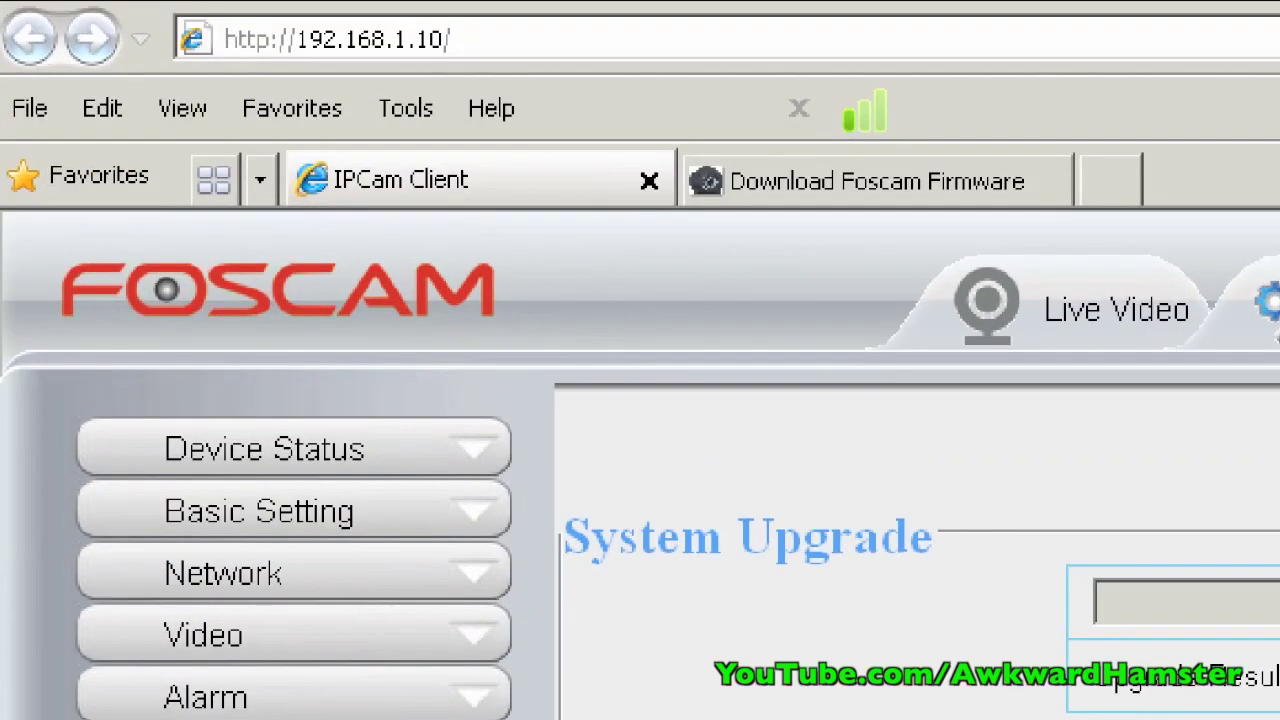
left_click(263, 44)
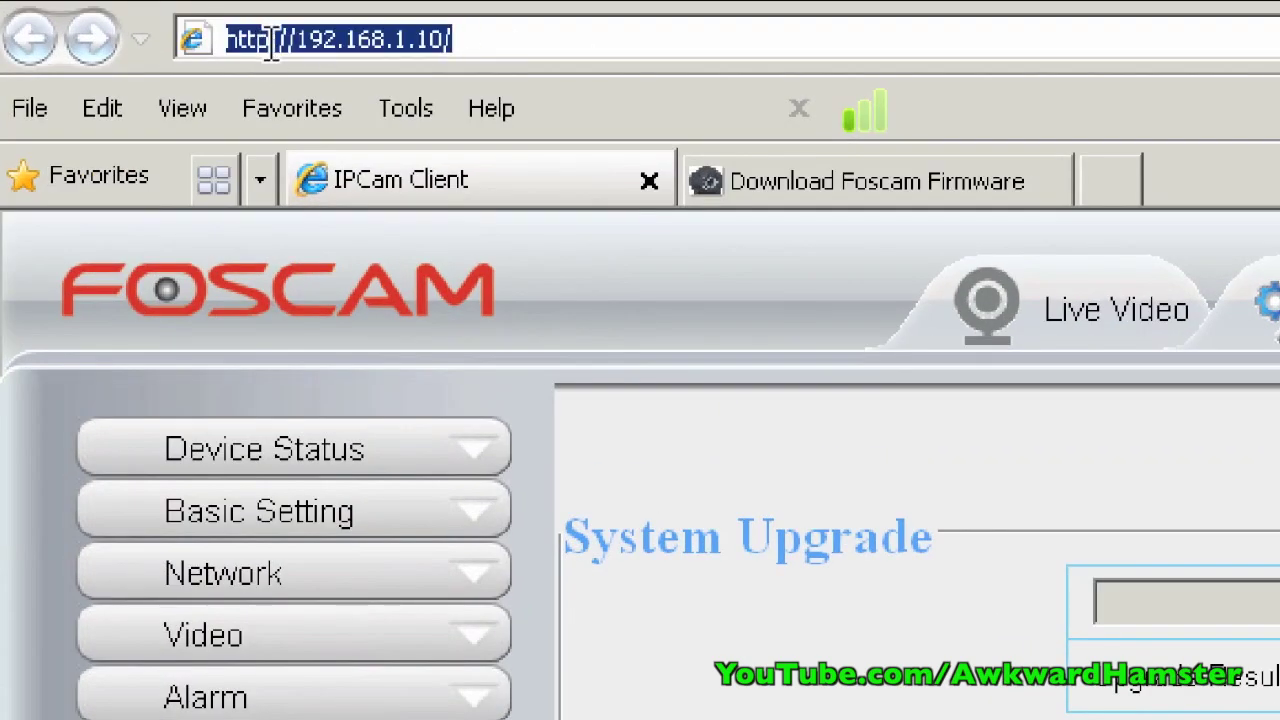
left_click(270, 44)
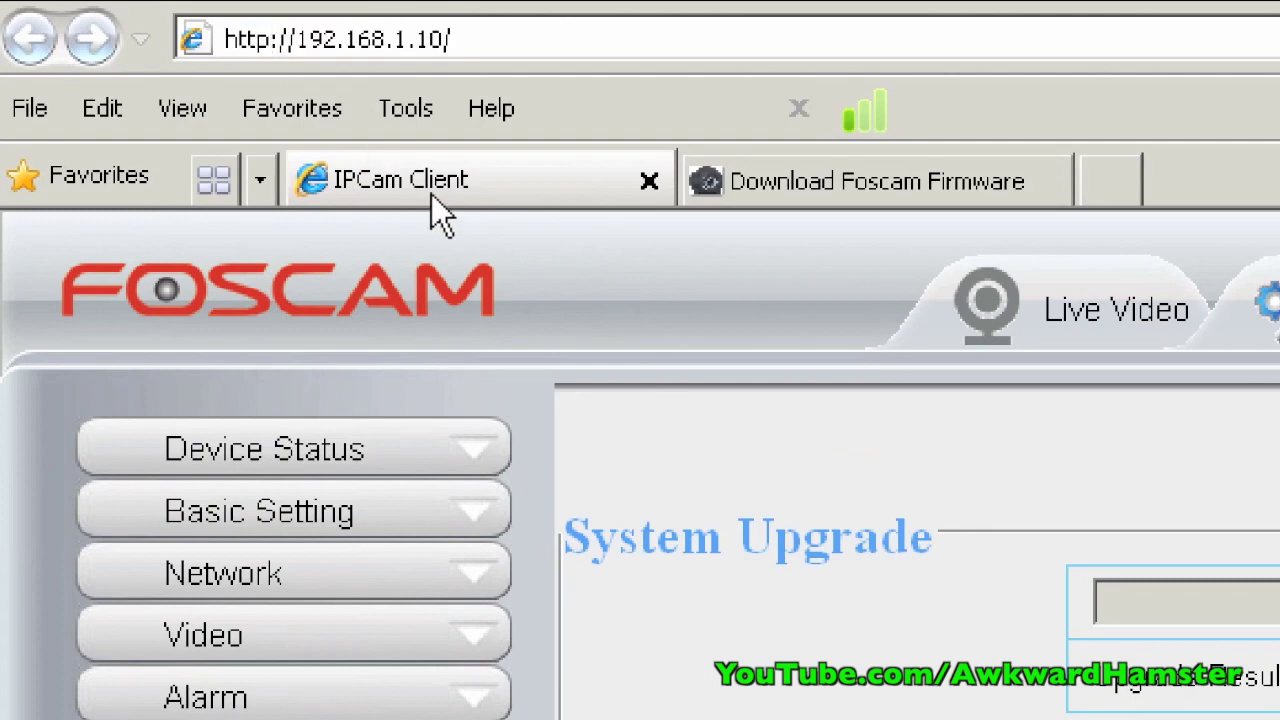
type("s")
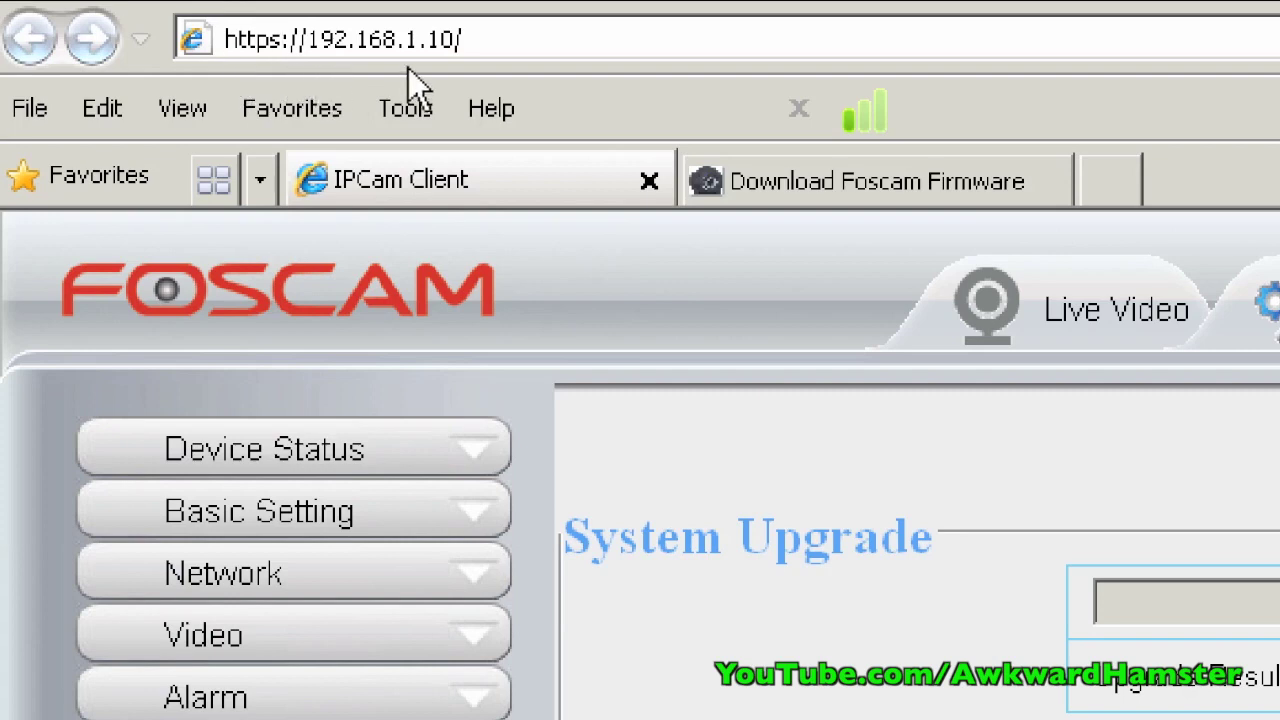
key("Return")
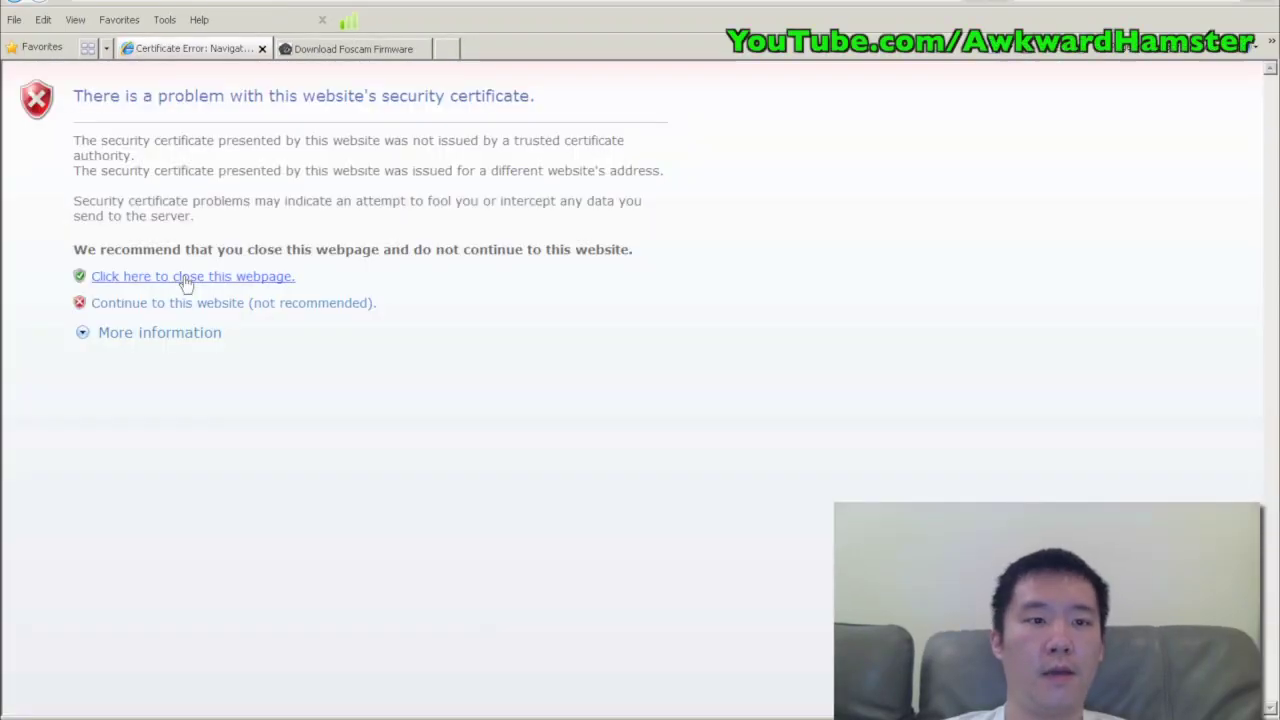
left_click(265, 306)
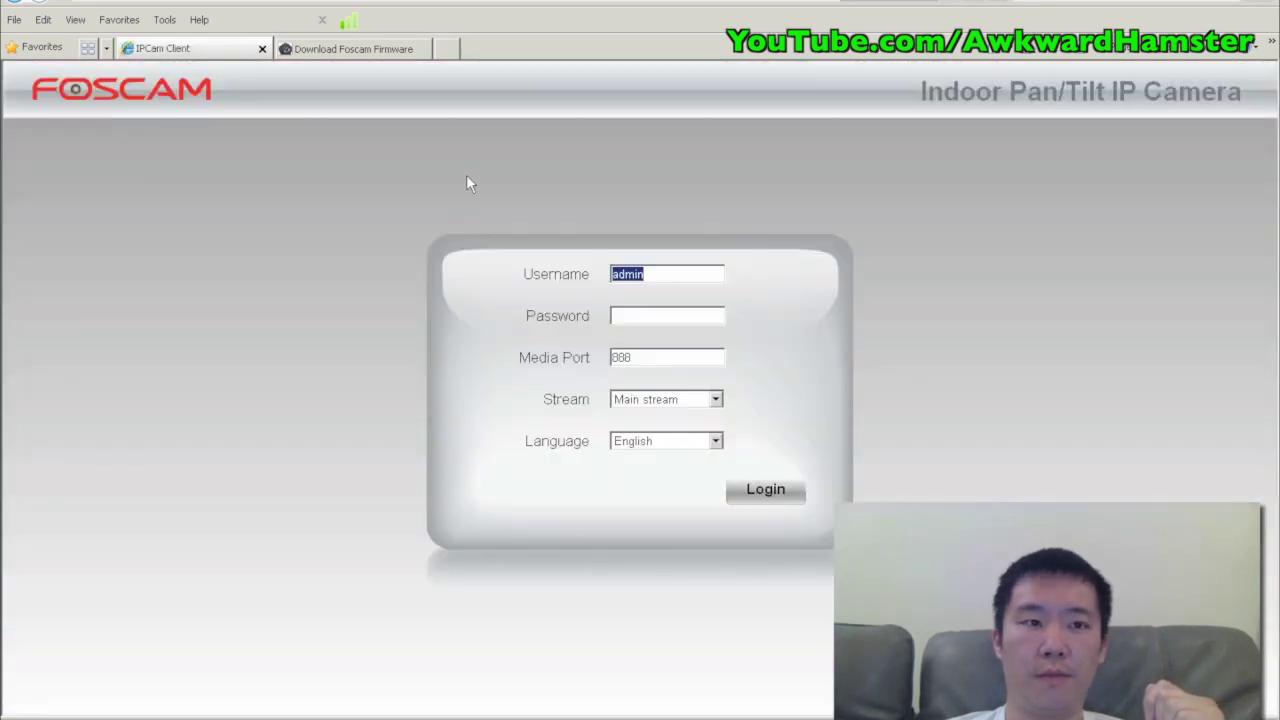
left_click(686, 311)
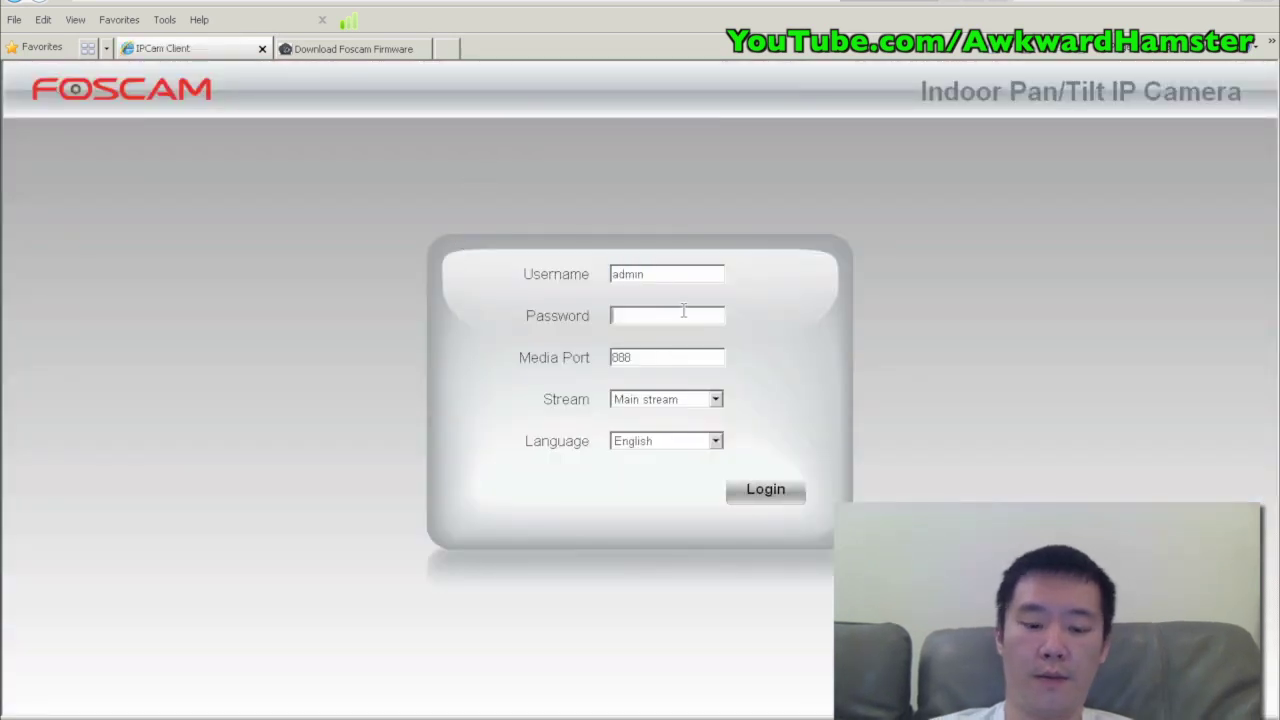
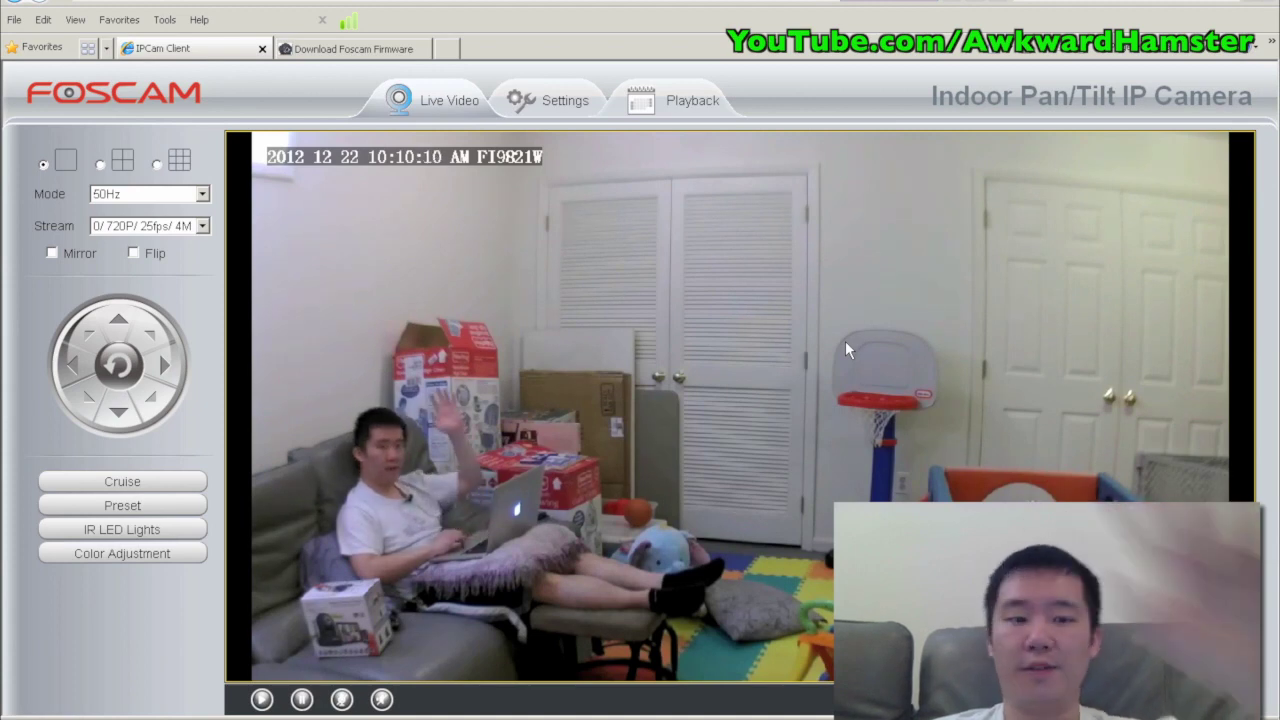
Open Settings to confirm Device Information lists App Firmware Version 1.1.1.11.
left_click(576, 106)
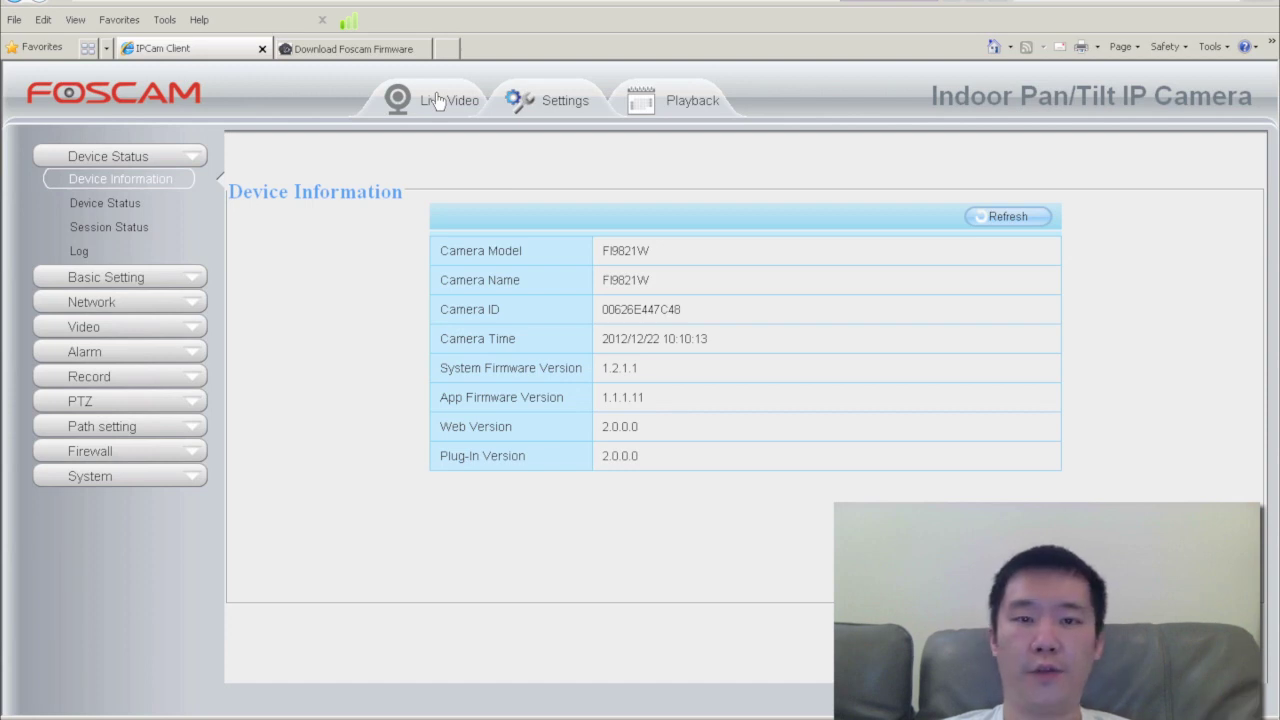
Return to the Download Foscam Firmware tab showing the FI9821W 1.1.1.11 entry.
left_click(398, 48)
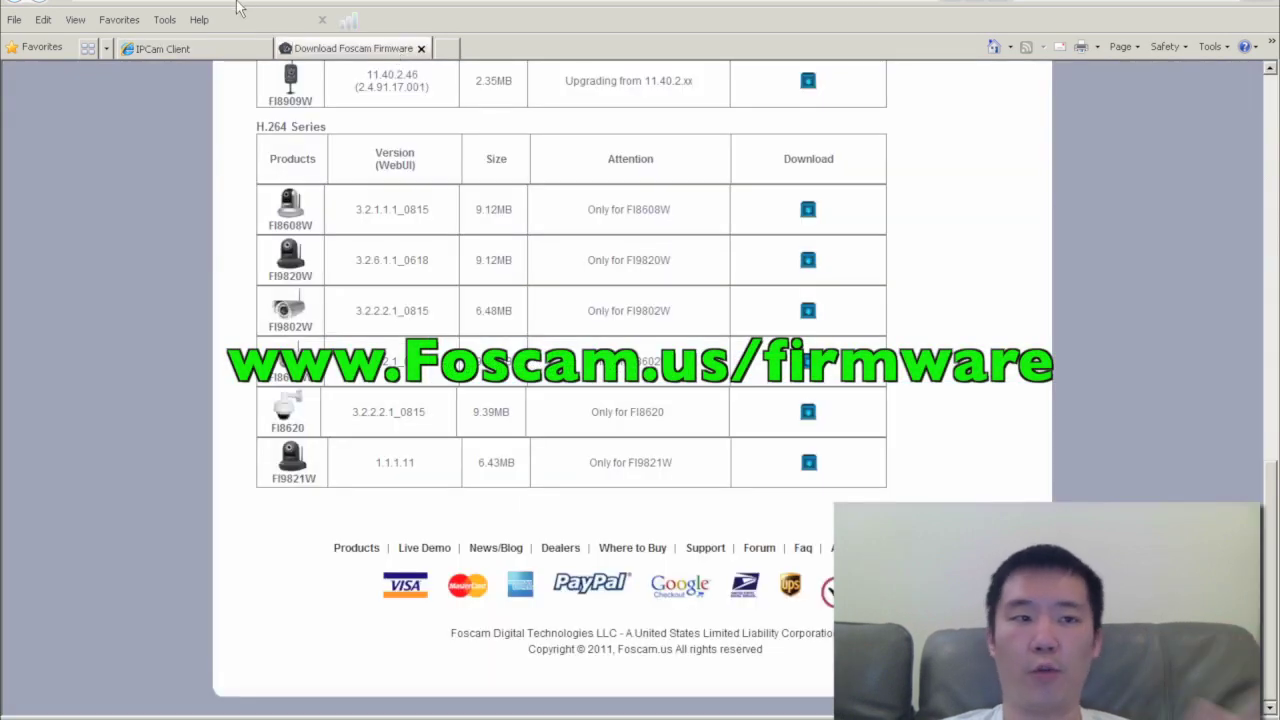